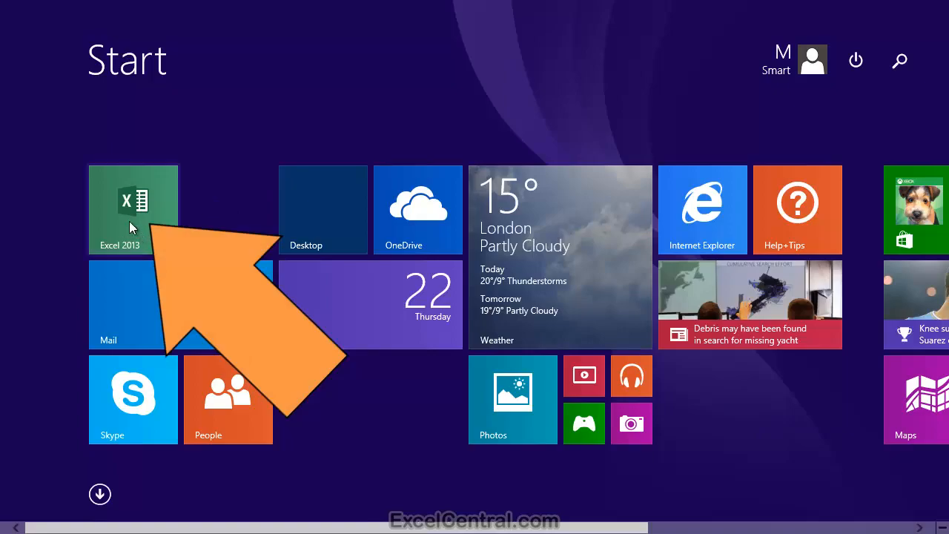
Start Excel 2013 and create a new workbook from the personal Bonus Calculator template.
click(130, 224)
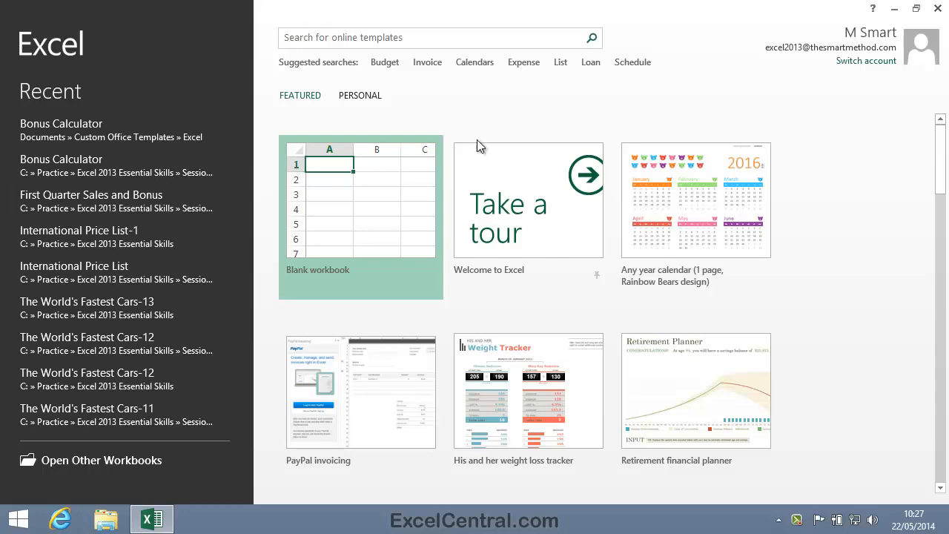
drag(939, 178, 861, 194)
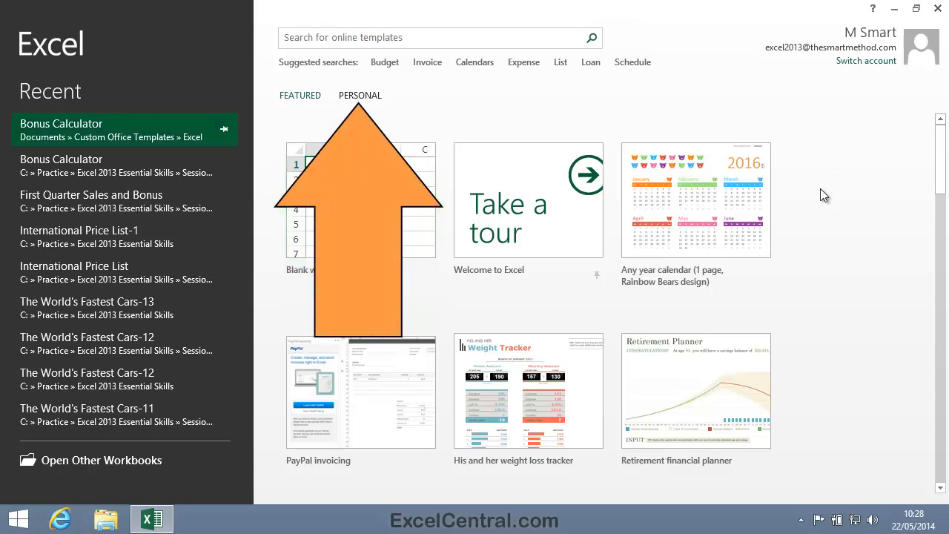
click(360, 97)
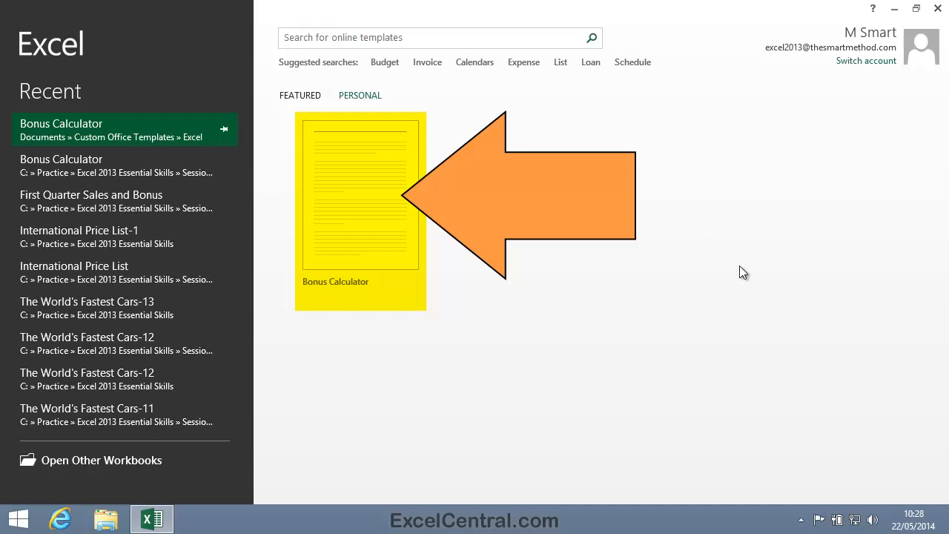
click(330, 209)
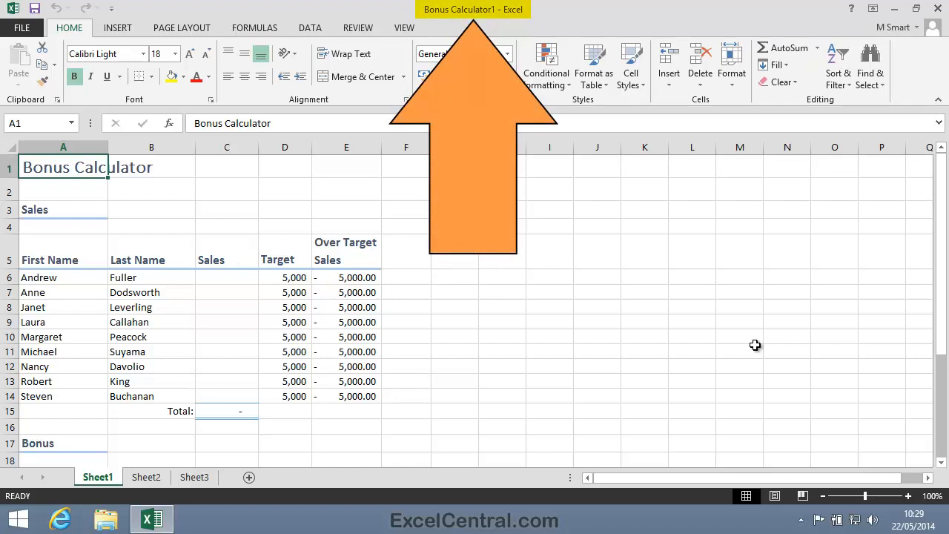
Create a second workbook from the personal Bonus Calculator template.
click(14, 30)
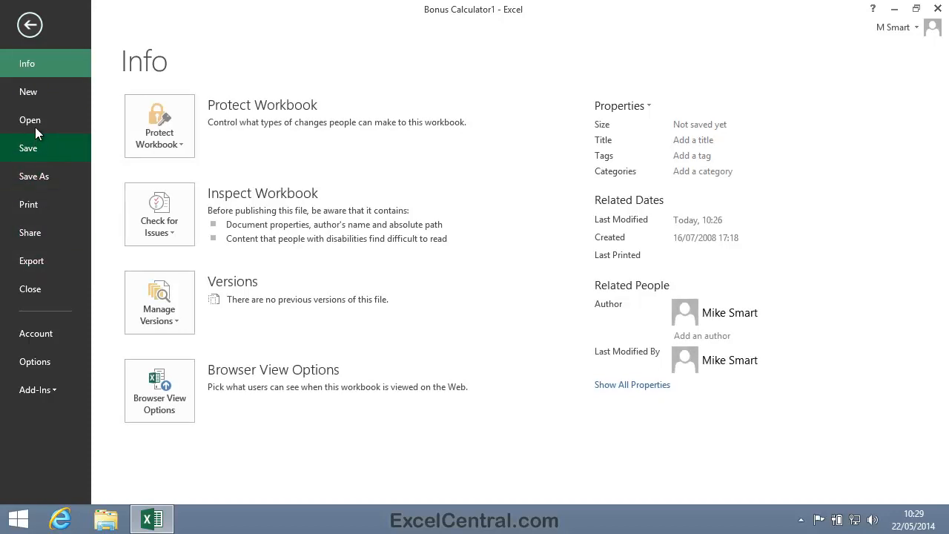
click(30, 91)
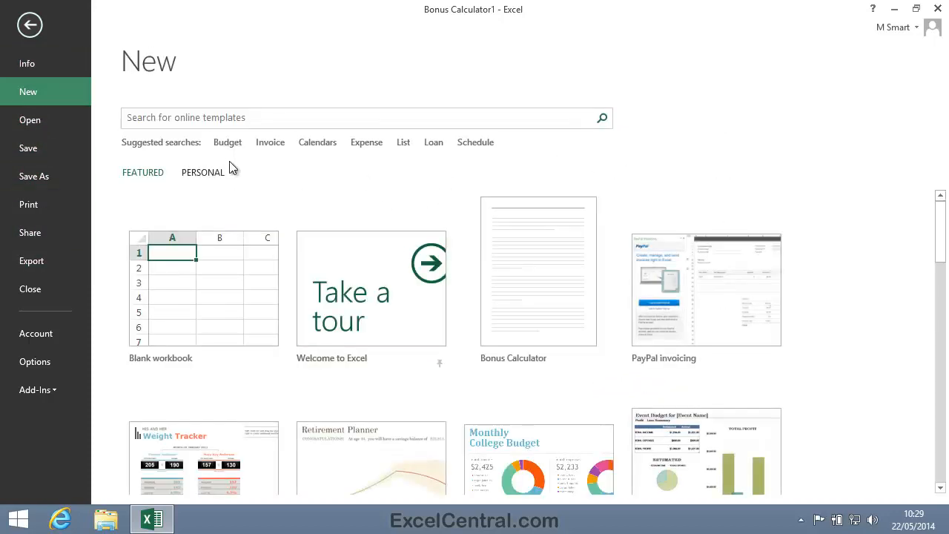
click(211, 174)
click(197, 253)
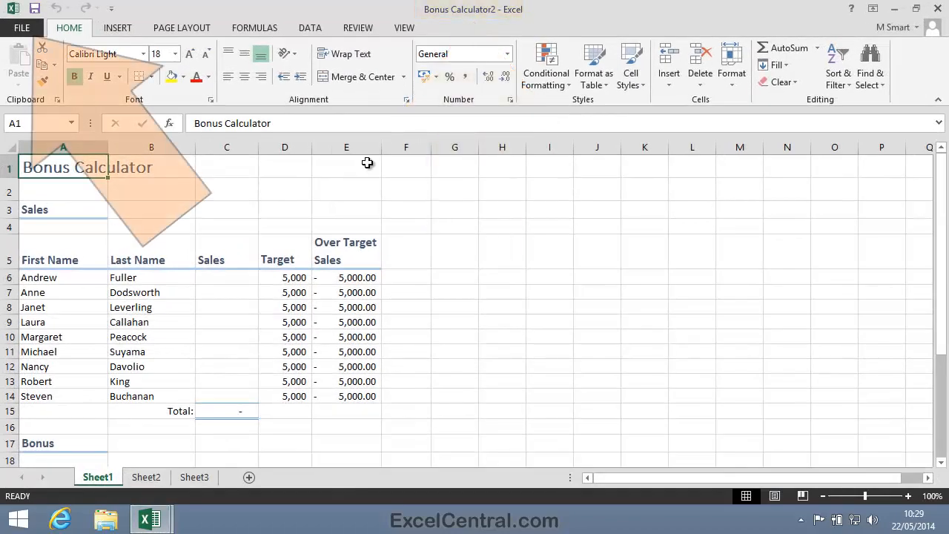
Pin the Bonus Calculator template to the featured templates for new workbooks, and check the personal templates too.
click(21, 28)
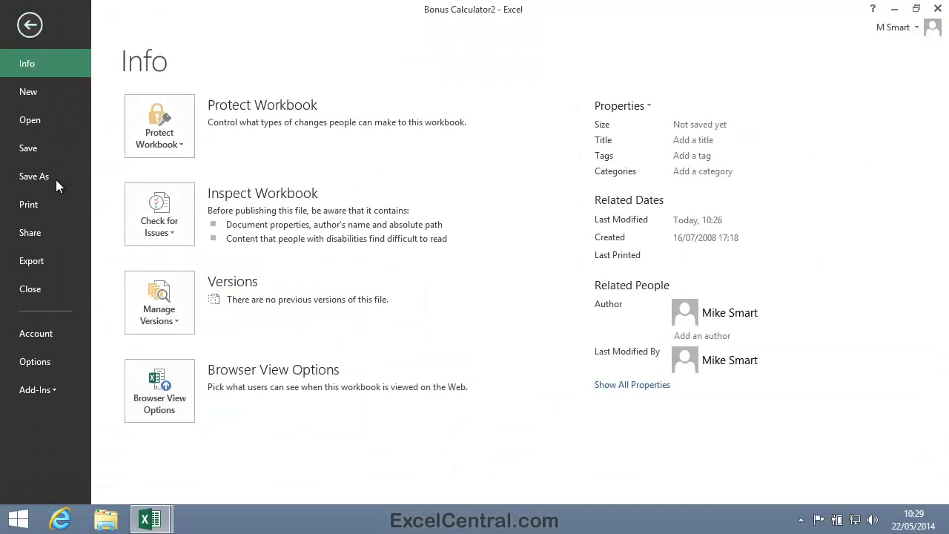
click(58, 93)
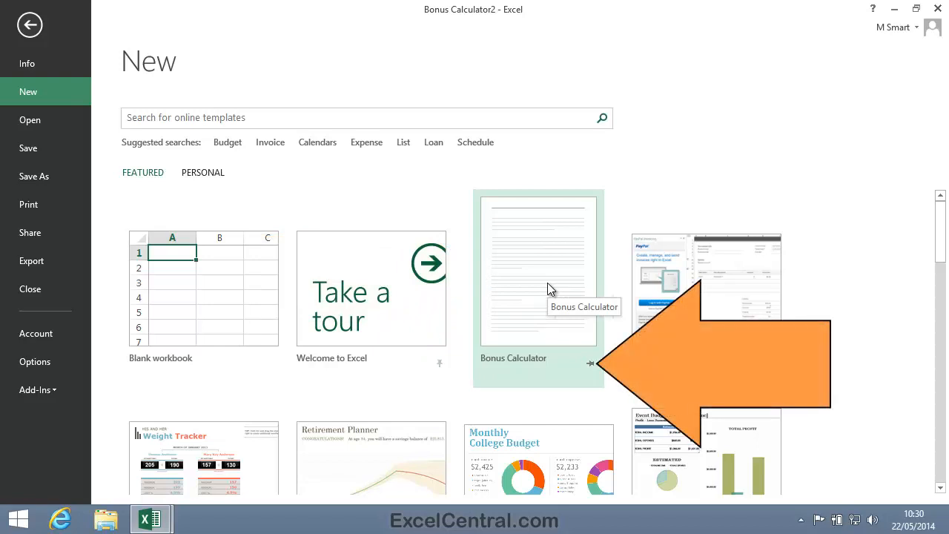
click(591, 364)
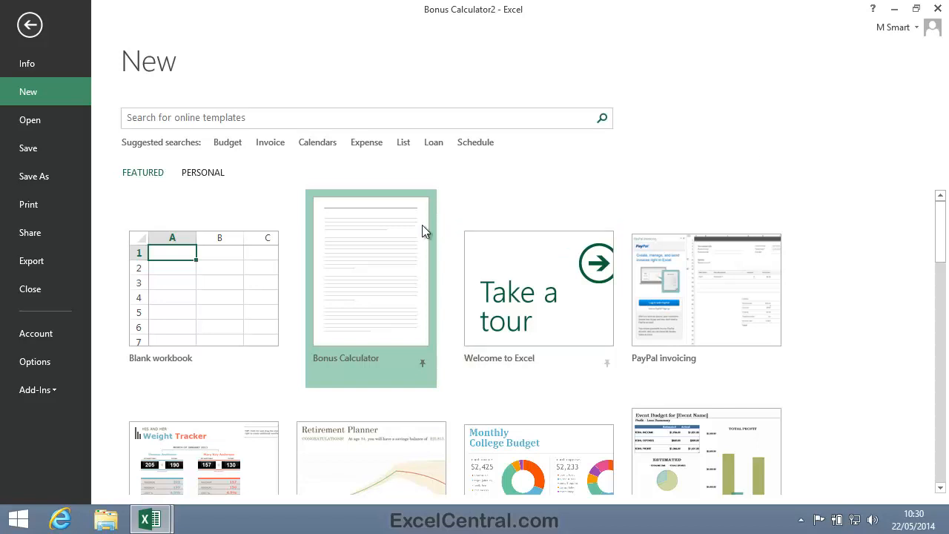
click(204, 172)
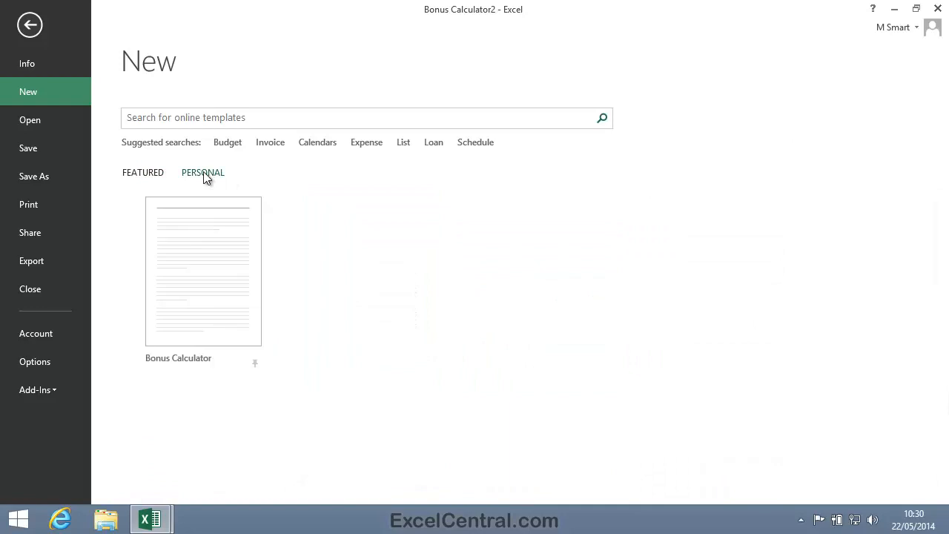
click(138, 175)
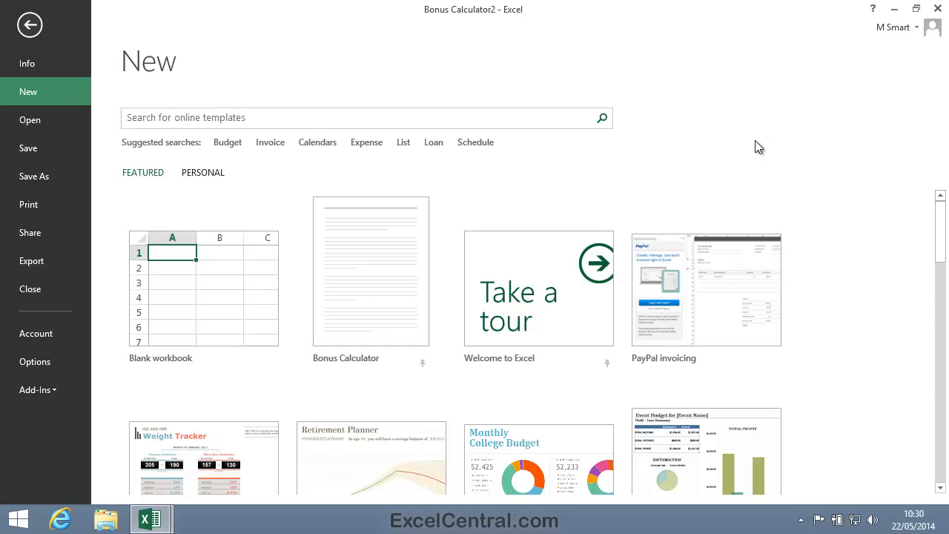
Search the online templates for "Calendar".
click(269, 119)
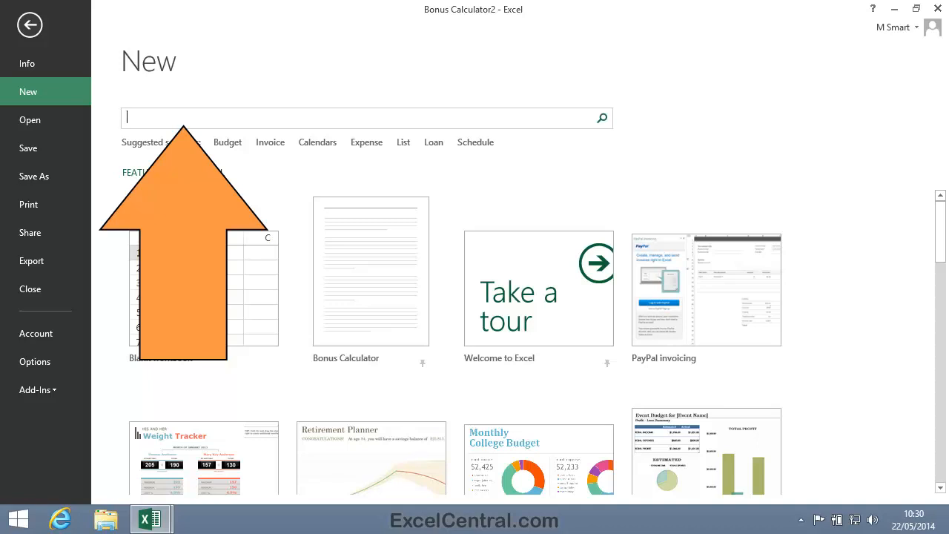
text(Calenda)
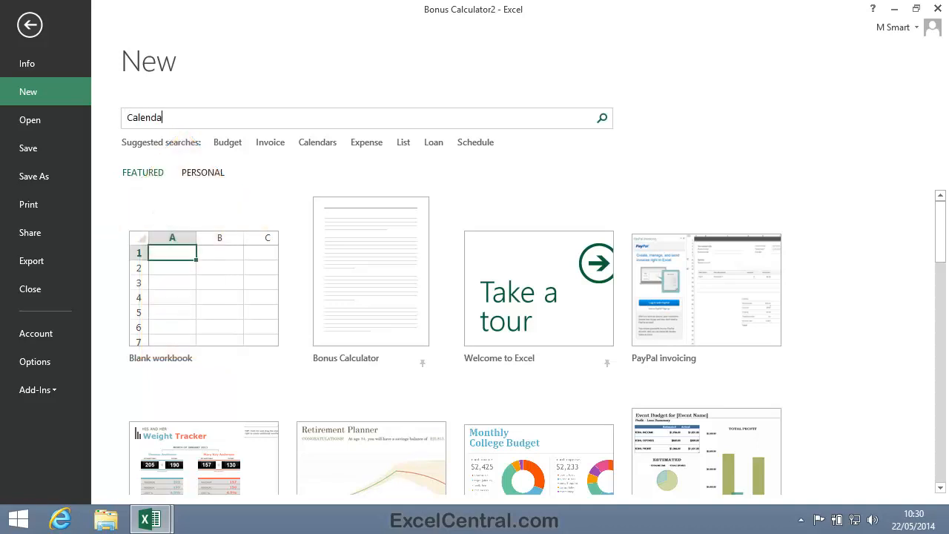
text(r)
key(Return)
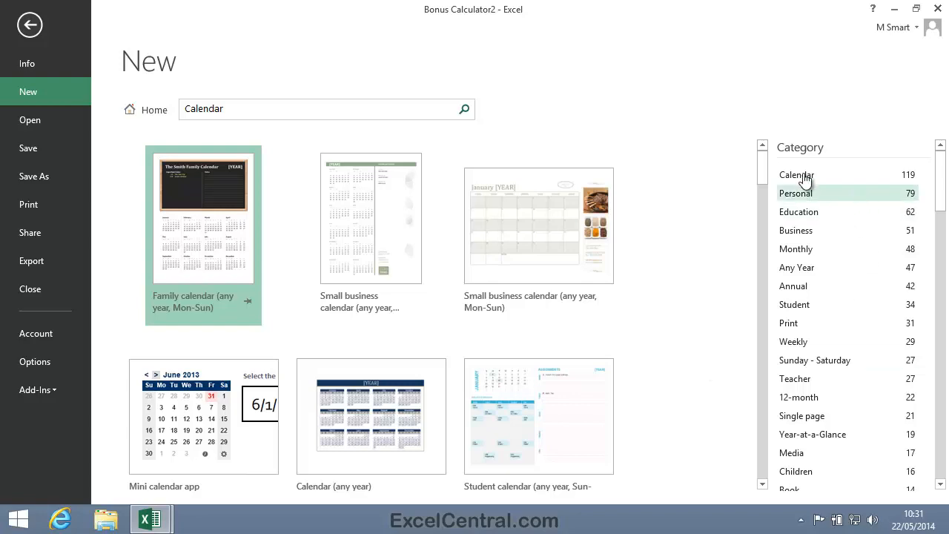
Filter the calendar templates by the Education, Personal and Business categories, and remove the Personal filter again.
mouse_move(761, 170)
mouse_down()
mouse_move(748, 450)
mouse_move(757, 153)
mouse_up()
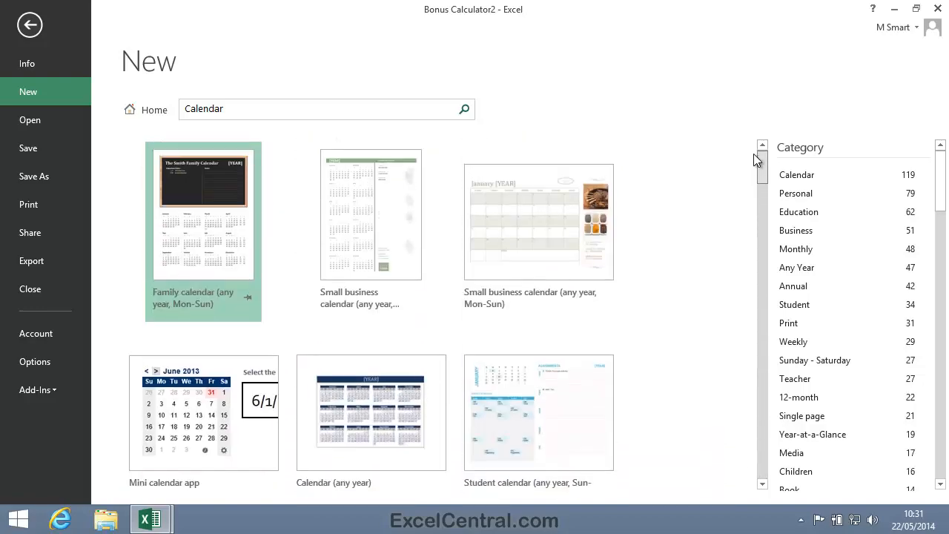
click(795, 215)
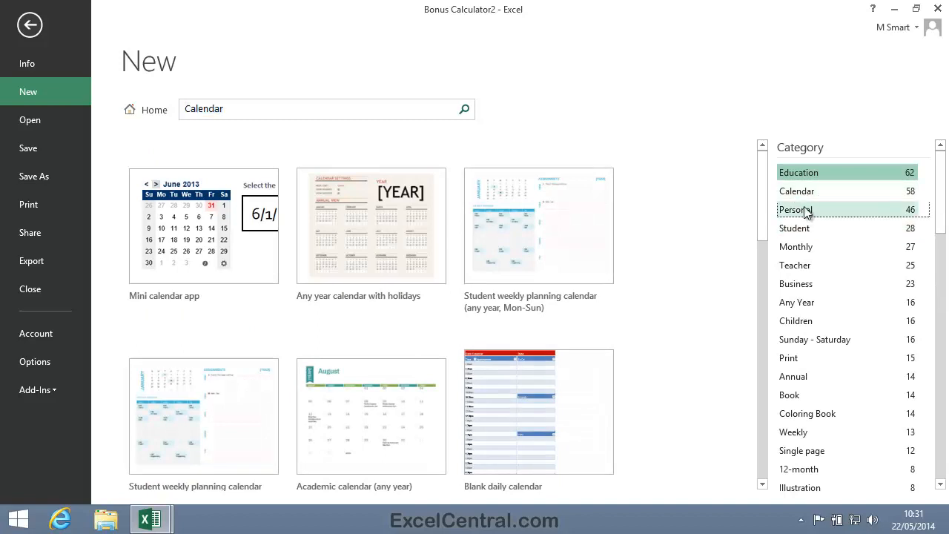
click(804, 210)
click(804, 247)
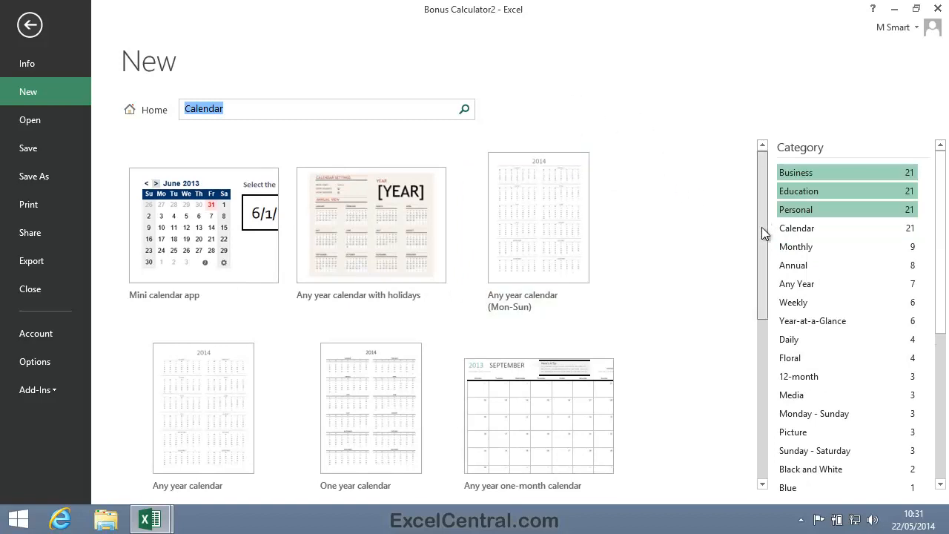
drag(762, 228, 746, 175)
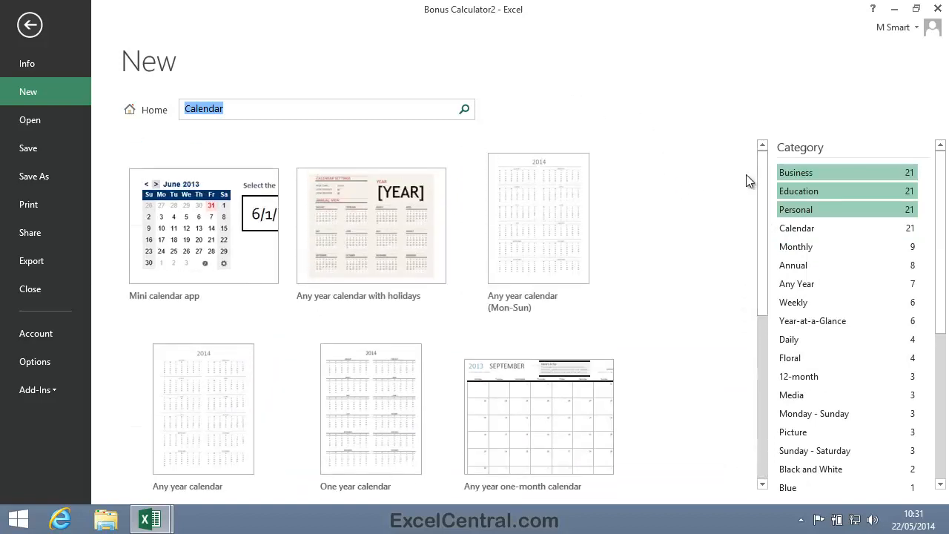
click(857, 210)
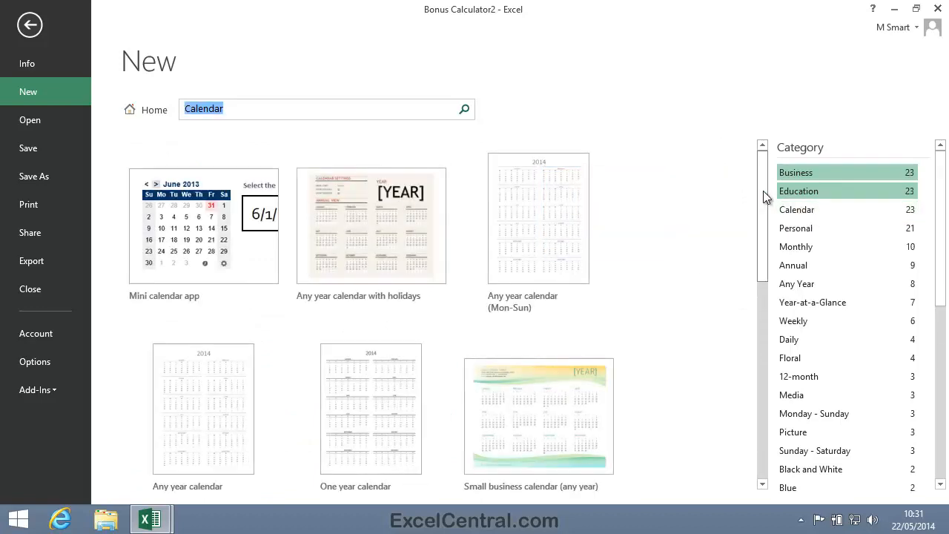
Create a workbook from the Community event planner template in the filtered results and look over its events sheet.
drag(763, 190, 747, 422)
mouse_move(748, 376)
mouse_down()
mouse_move(748, 319)
mouse_move(748, 391)
mouse_up()
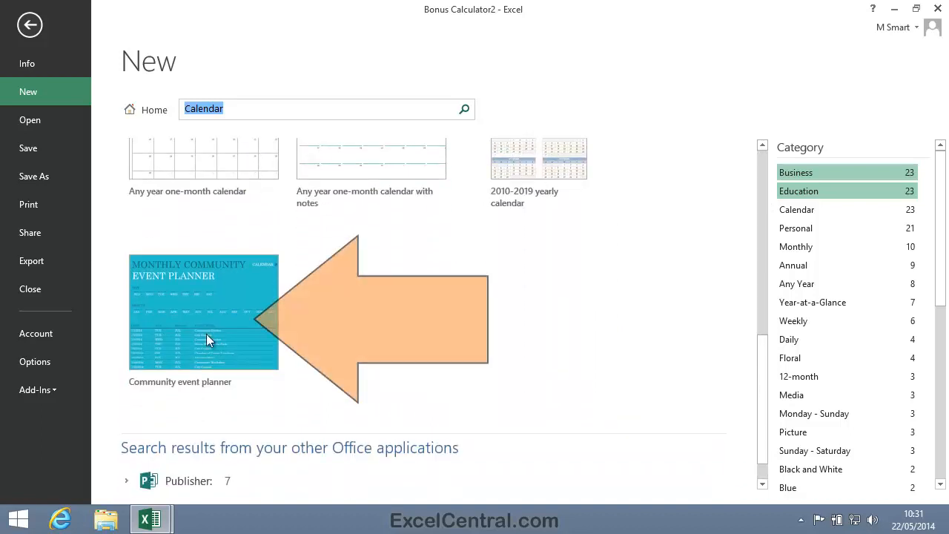
click(197, 295)
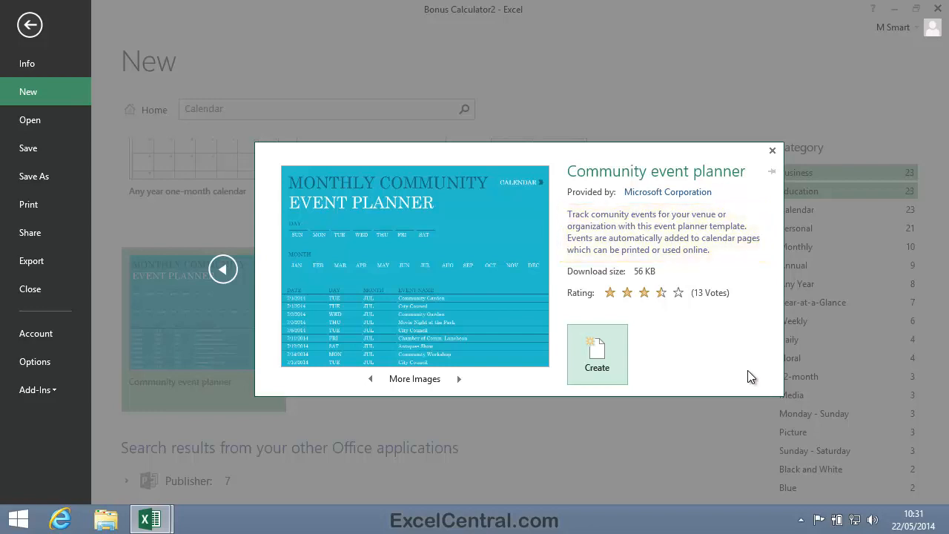
click(598, 355)
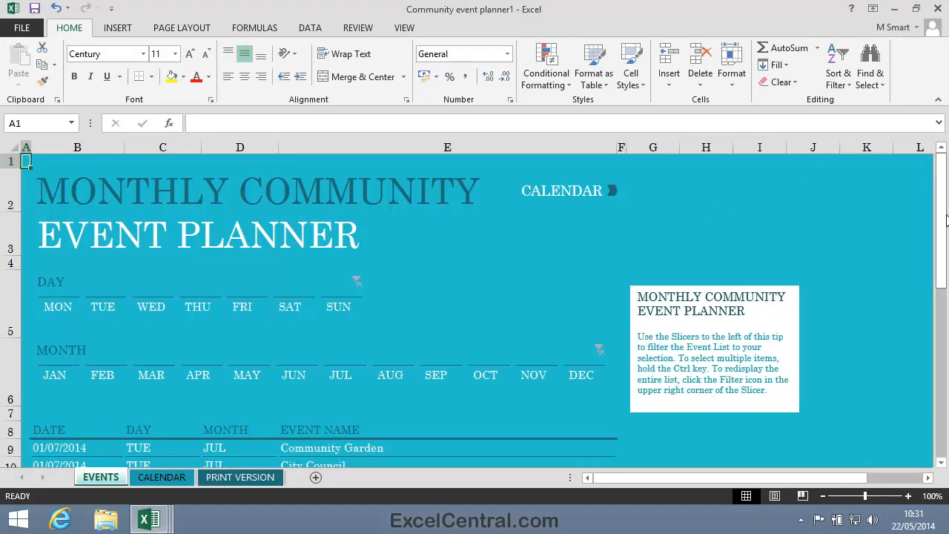
drag(946, 221, 932, 180)
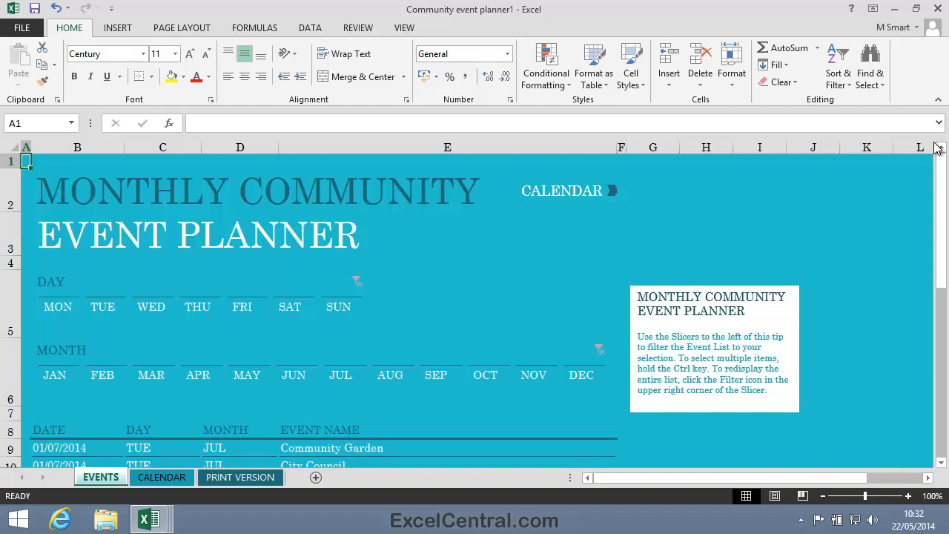
Close the Community event planner workbook without saving, and close both Bonus Calculator workbooks.
click(938, 8)
click(484, 279)
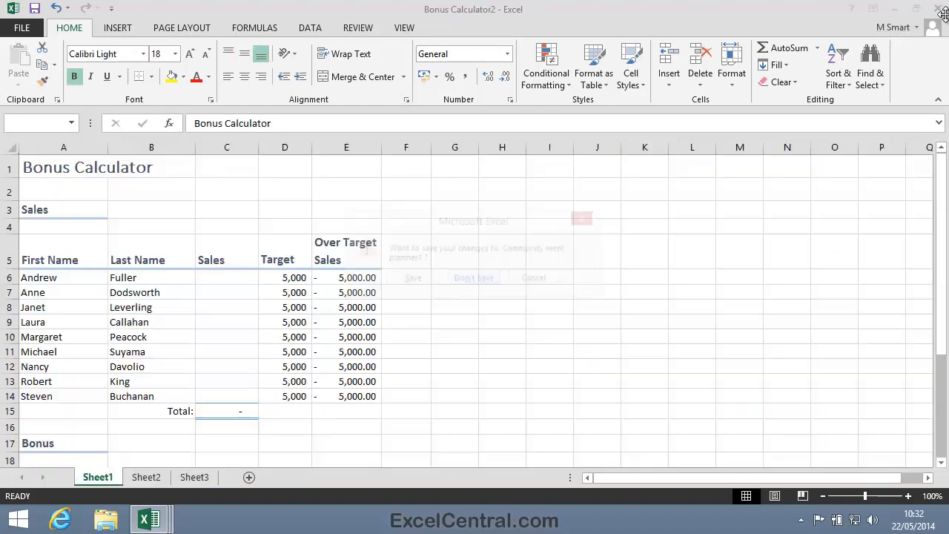
click(938, 8)
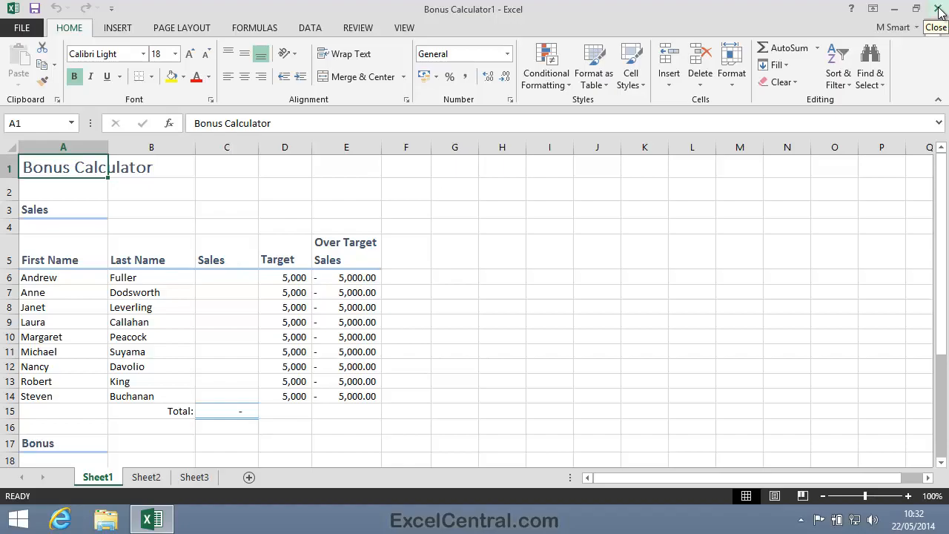
click(938, 8)
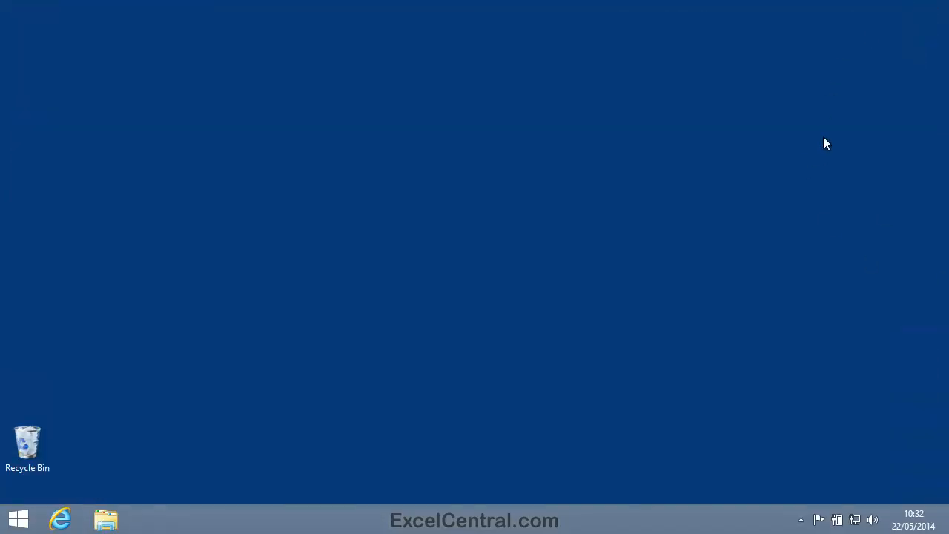